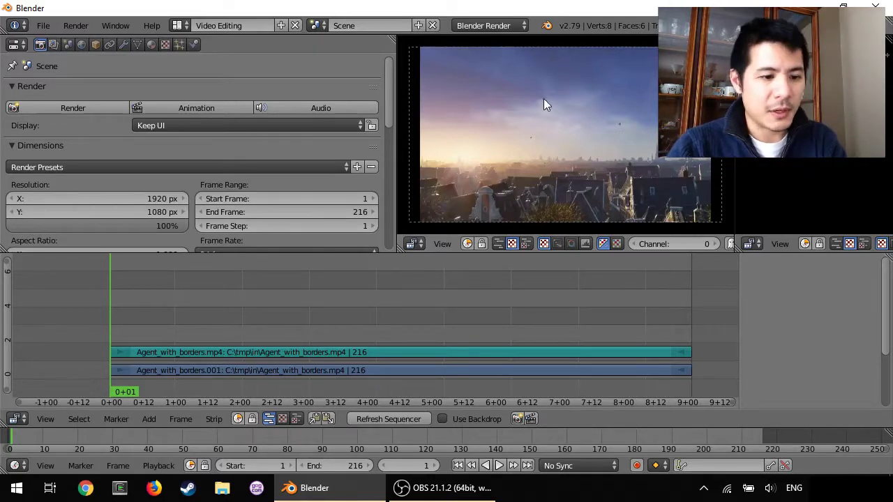
# Select the Agent_with_borders.001 movie strip and set the render size to match its original dimensions.
pyautogui.rightClick(360, 372)
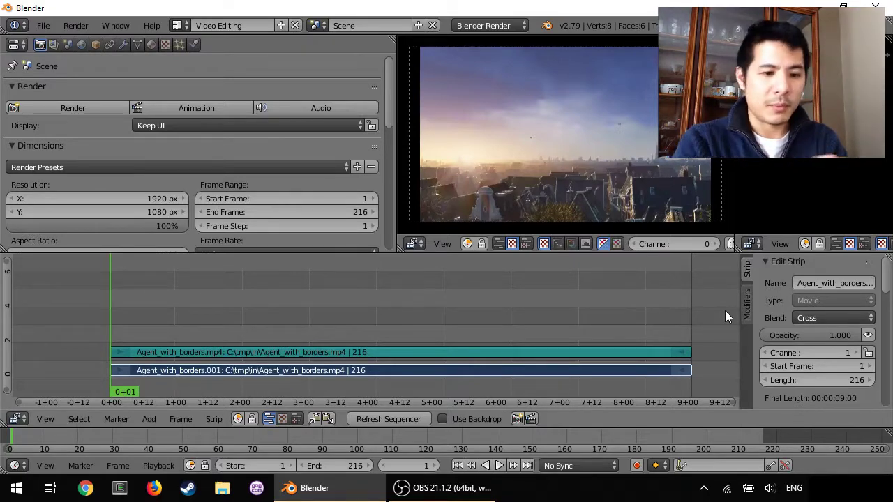
pyautogui.scroll(-2, 811, 320)
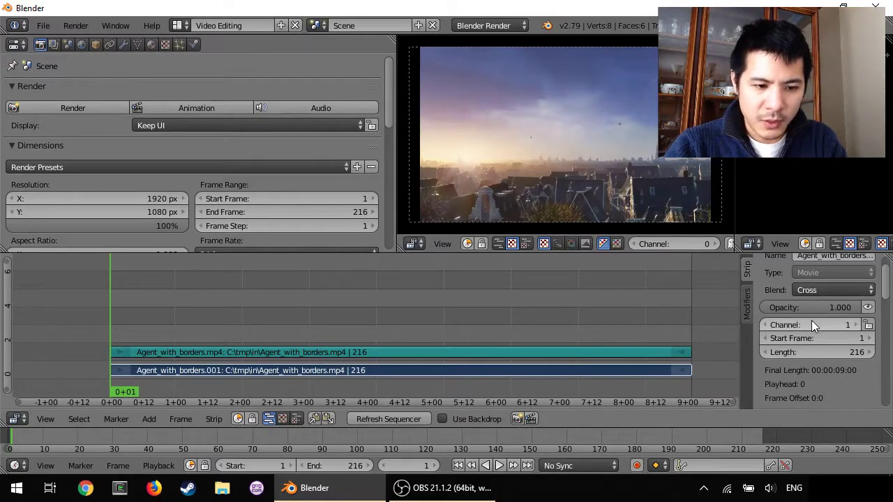
pyautogui.scroll(-2, 811, 325)
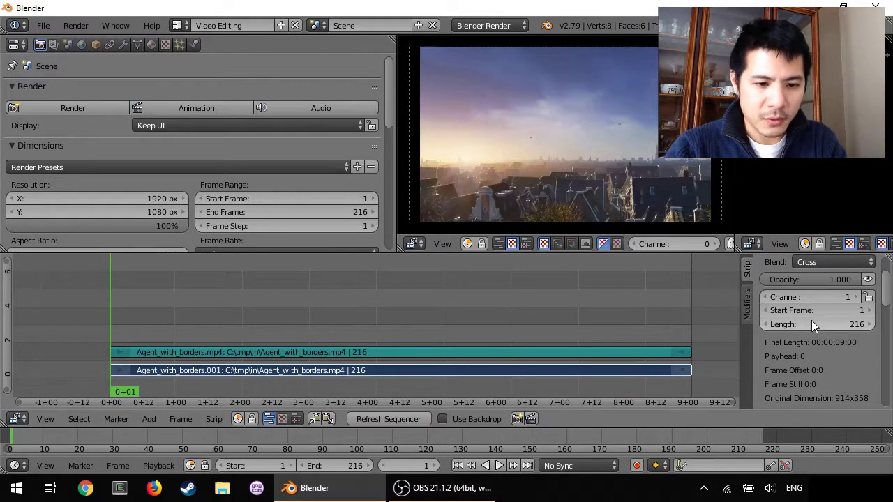
pyautogui.scroll(-4, 811, 325)
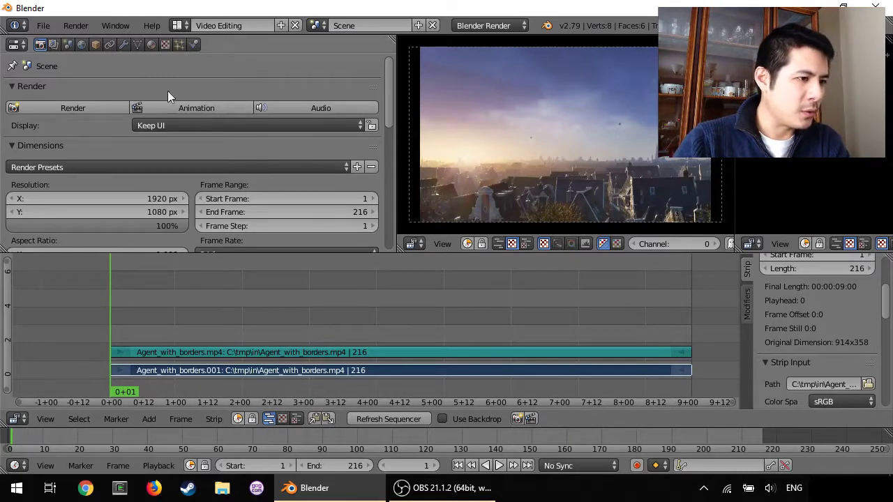
pyautogui.click(17, 45)
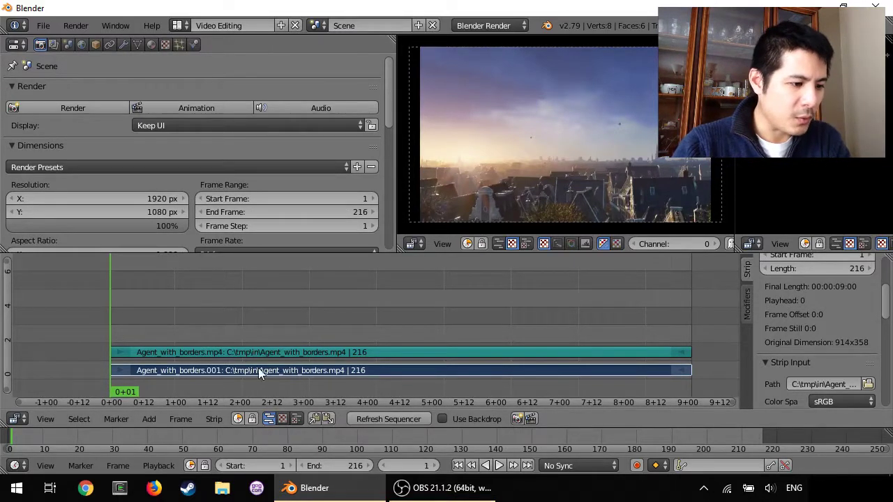
pyautogui.click(212, 420)
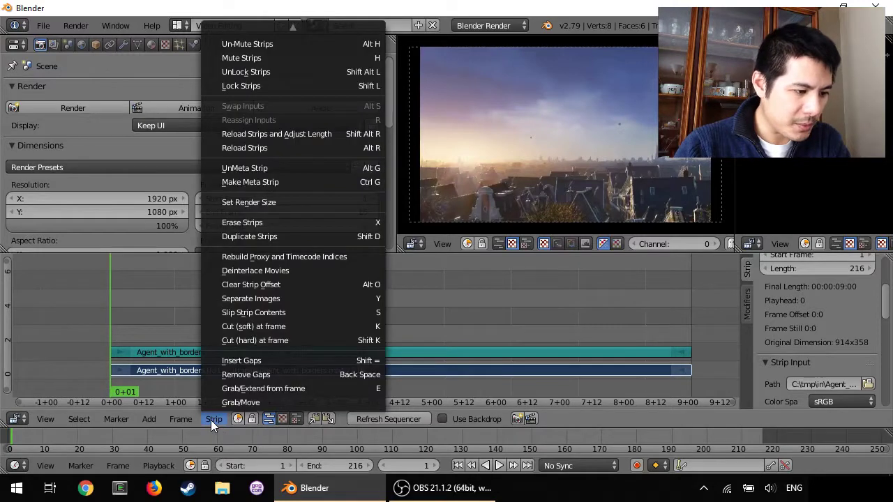
pyautogui.click(259, 204)
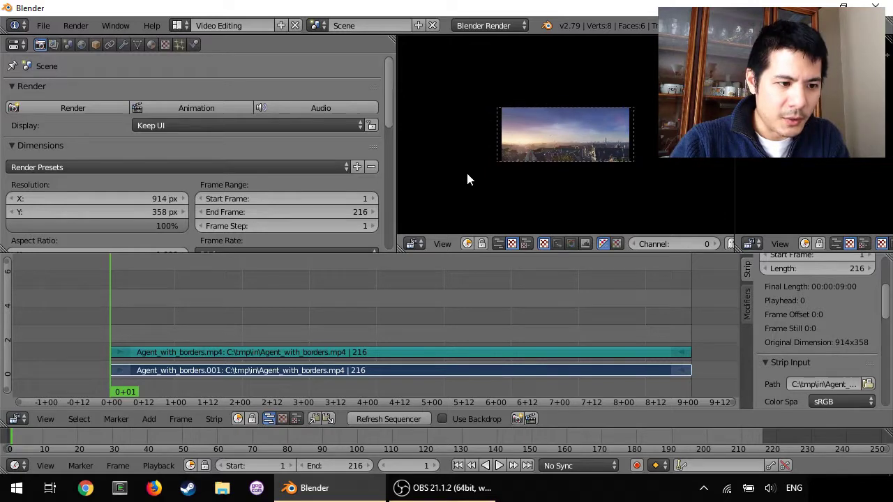
# Enable Image Offset and Image Crop for the selected movie strip.
pyautogui.scroll(3, 468, 180)
pyautogui.scroll(2, 467, 174)
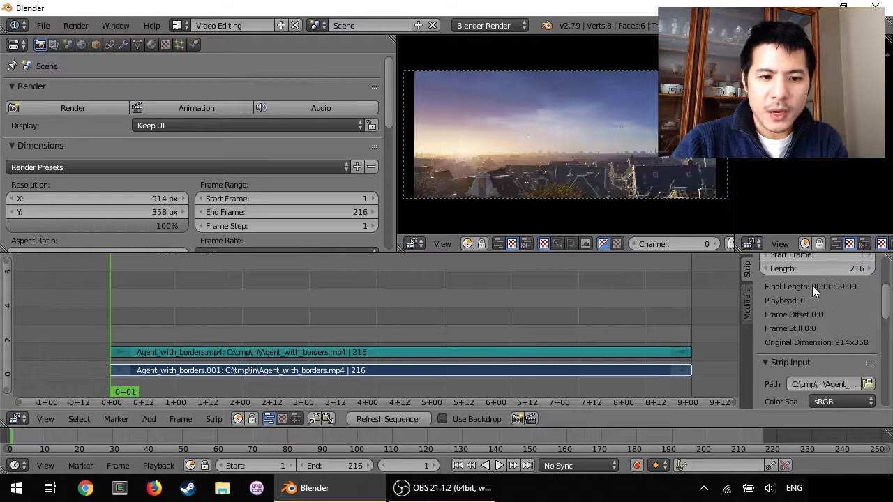
pyautogui.scroll(-4, 812, 286)
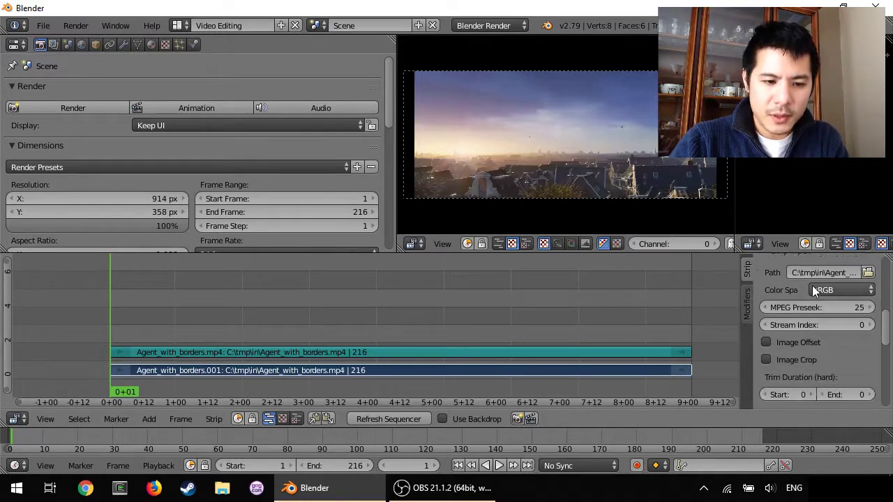
pyautogui.scroll(-2, 812, 290)
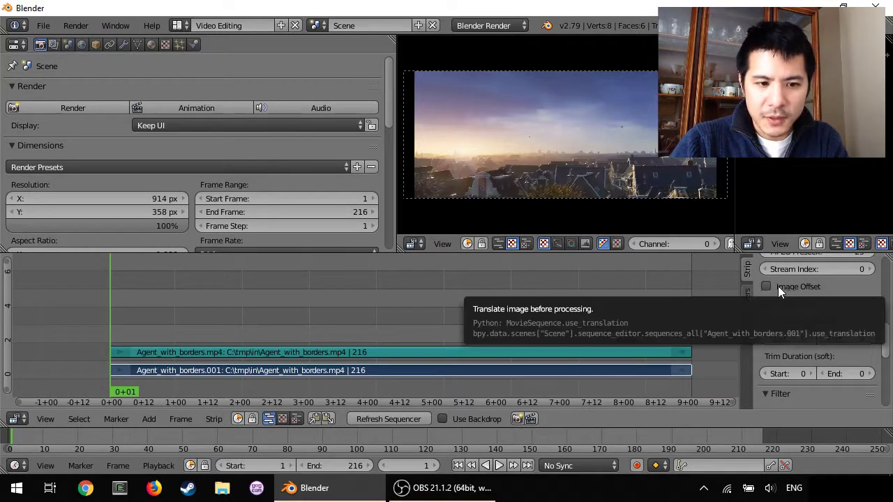
pyautogui.click(766, 287)
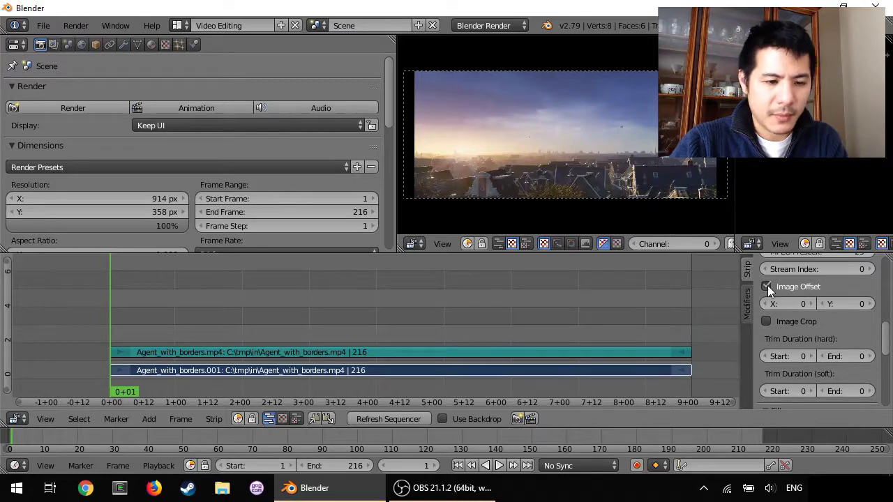
pyautogui.click(766, 323)
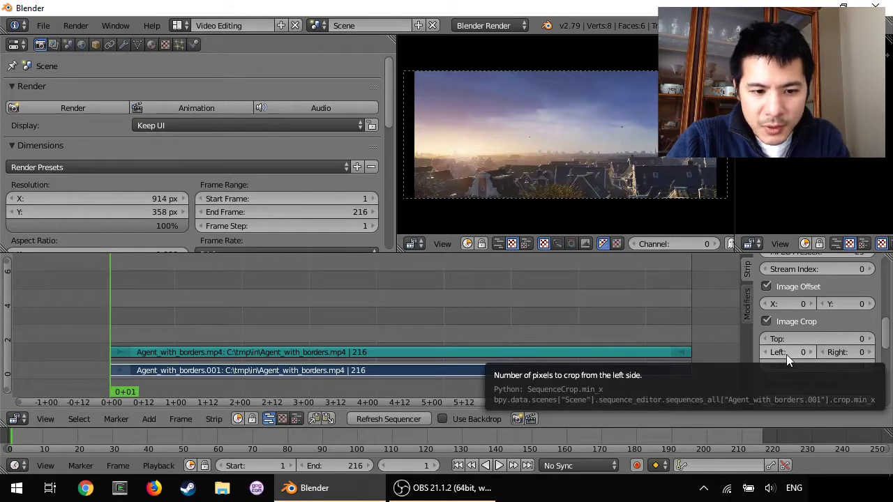
# Crop the movie strip's image by 30 pixels on the left side and 30 pixels on the right side.
pyautogui.moveTo(788, 353); pyautogui.dragTo(830, 353)
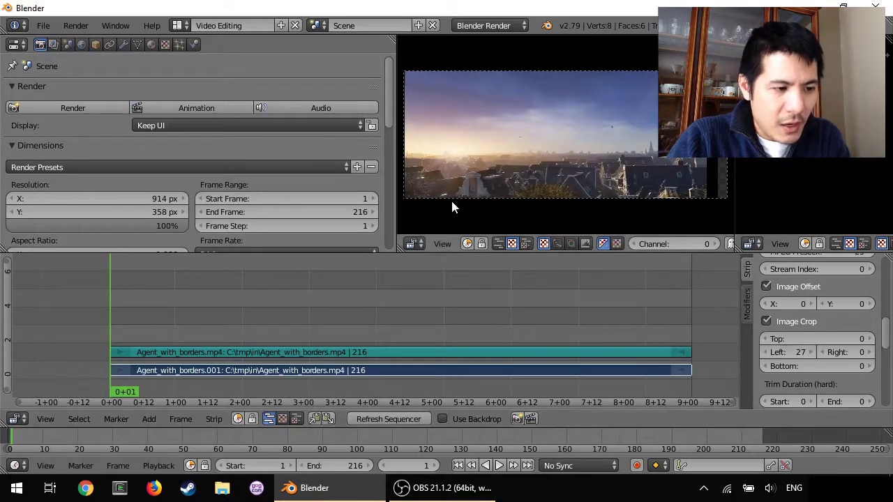
pyautogui.press('Home')
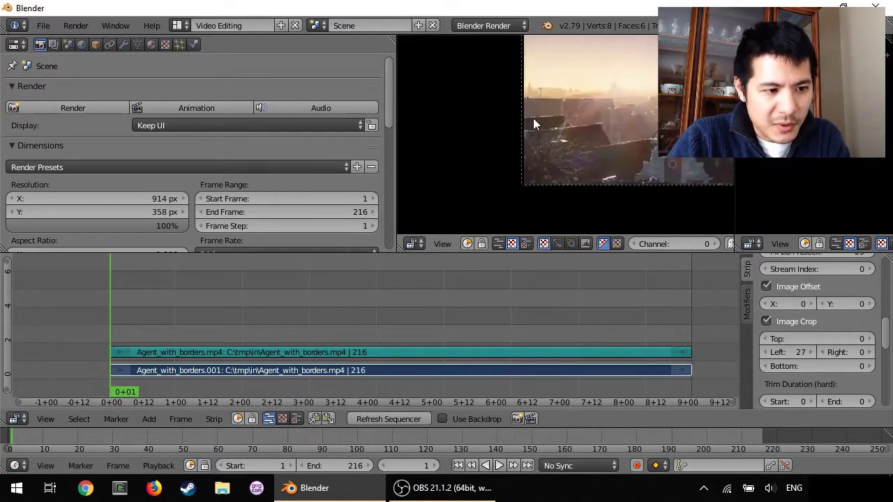
pyautogui.click(810, 352)
pyautogui.click(809, 352)
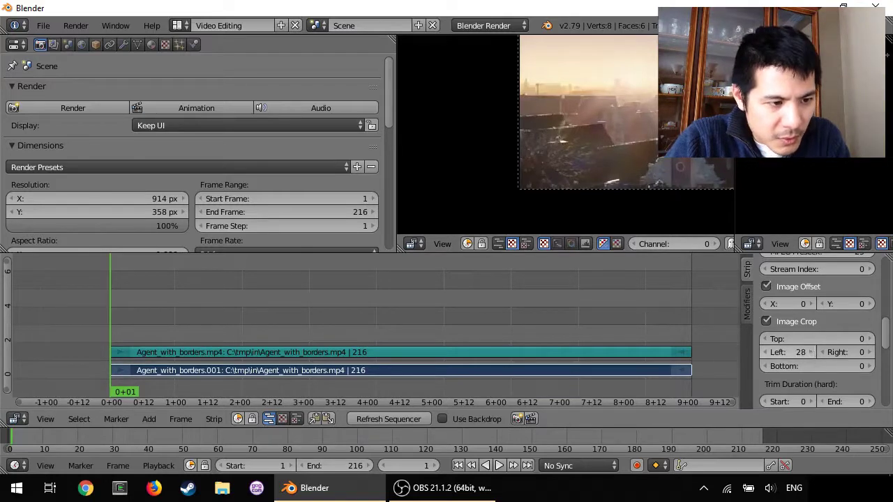
pyautogui.click(811, 352)
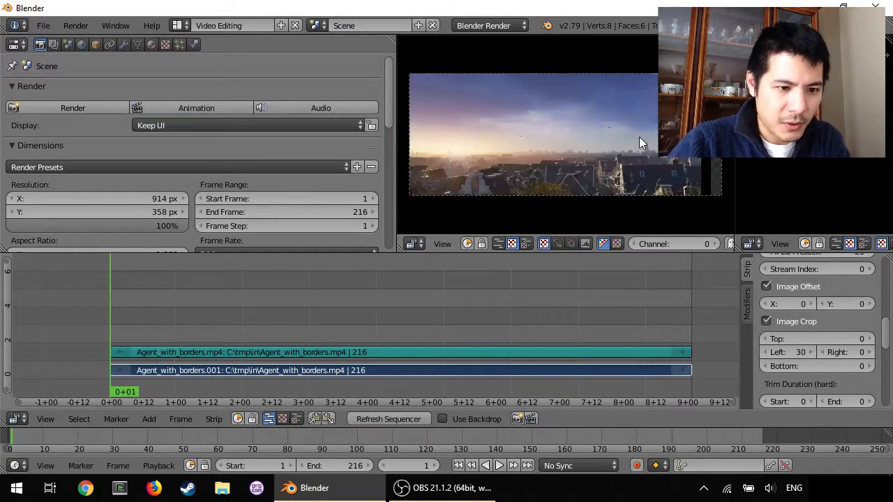
pyautogui.click(844, 352)
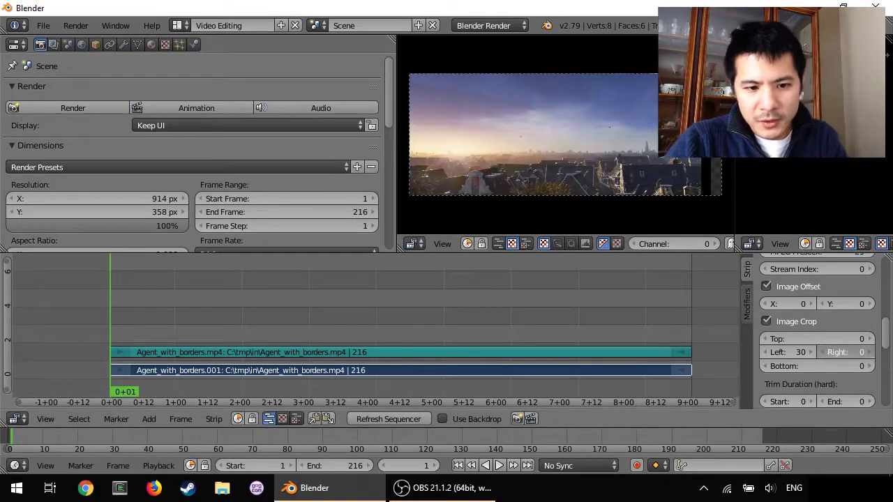
pyautogui.write('30')
pyautogui.press('Return')
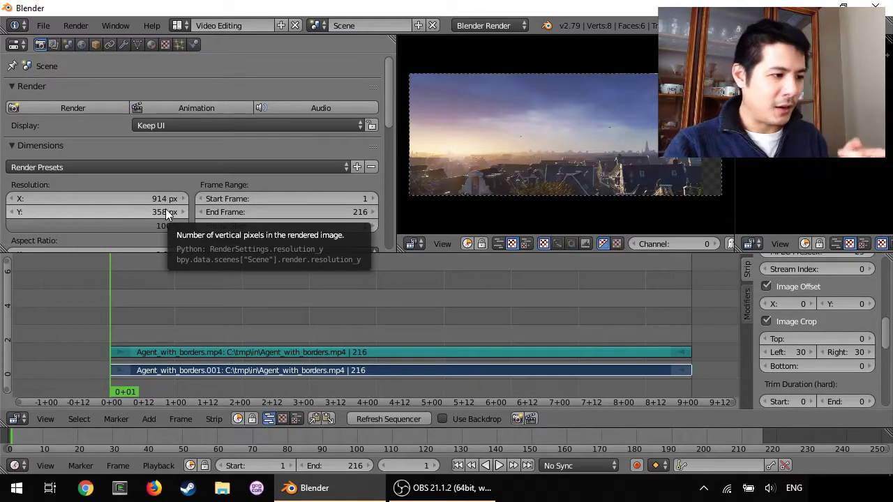
# Reduce the horizontal render resolution by both side crops, 914-30-30, to 854 px.
pyautogui.moveTo(133, 211); pyautogui.dragTo(134, 199)
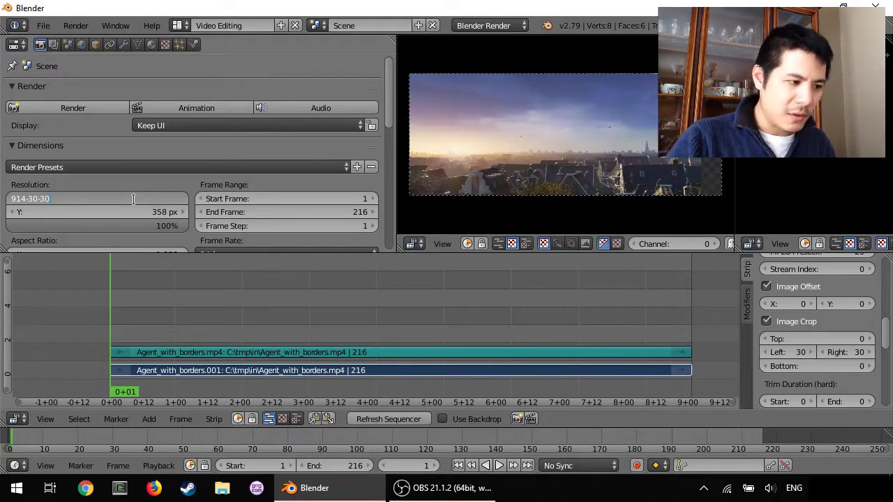
pyautogui.write('-30-30')
pyautogui.press('Return')
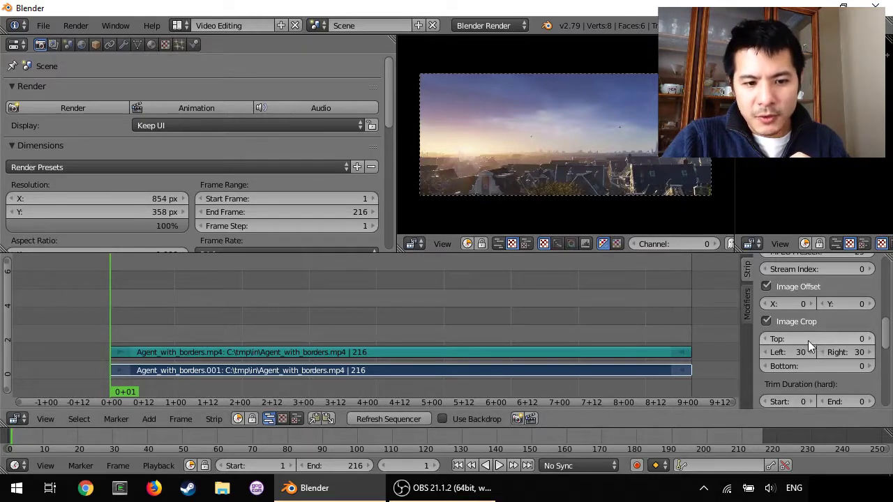
# Crop 26 pixels from the image's top and 34 from its bottom, and reduce the vertical render resolution to 298 px to match.
pyautogui.moveTo(808, 340); pyautogui.dragTo(853, 340)
pyautogui.moveTo(806, 366); pyautogui.dragTo(860, 367)
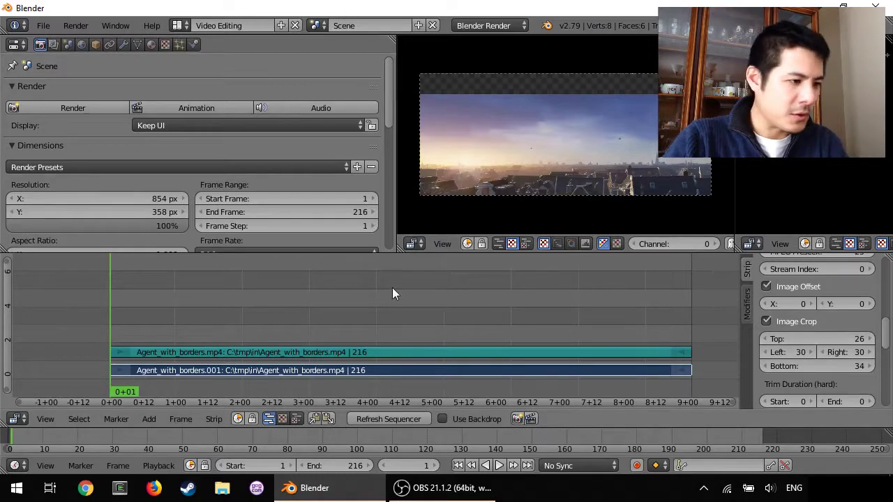
pyautogui.click(109, 210)
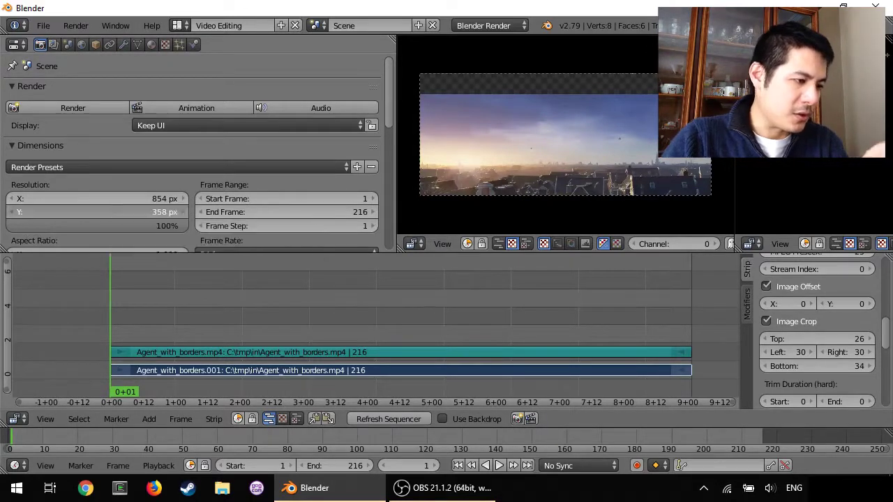
pyautogui.press('End')
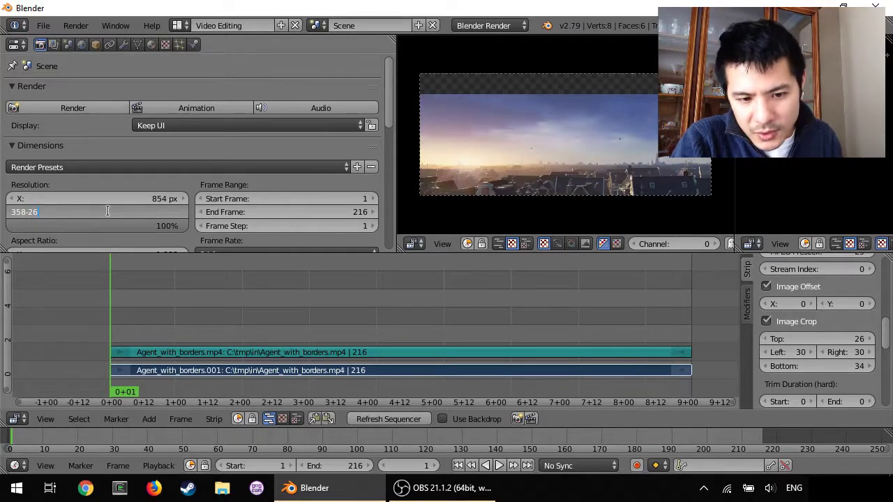
pyautogui.write('-26')
pyautogui.press('Return')
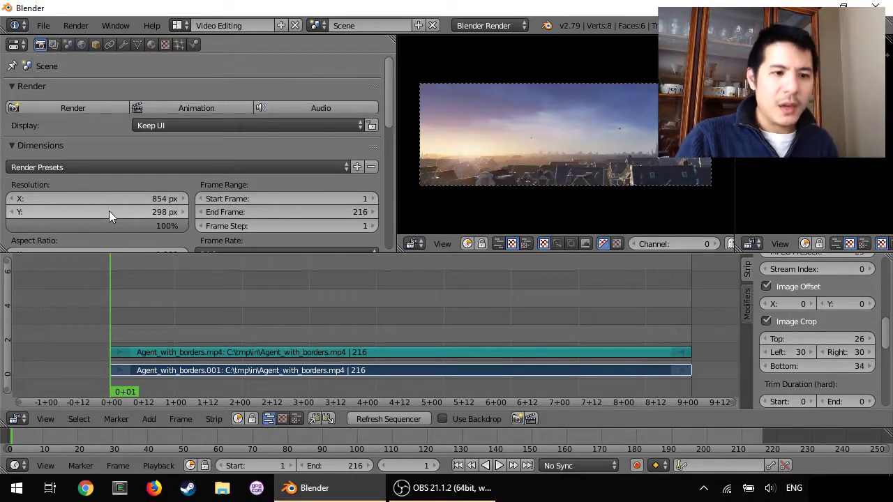